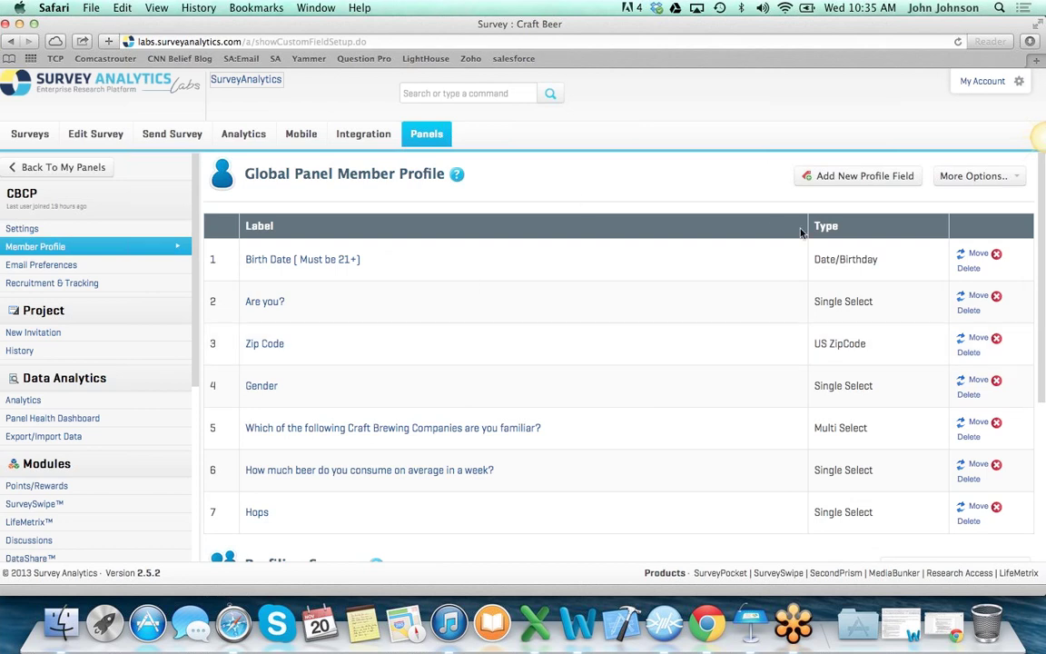
Step: Start a new member profile field, review the available field types and settings, and close the form without saving
left_click(821, 185)
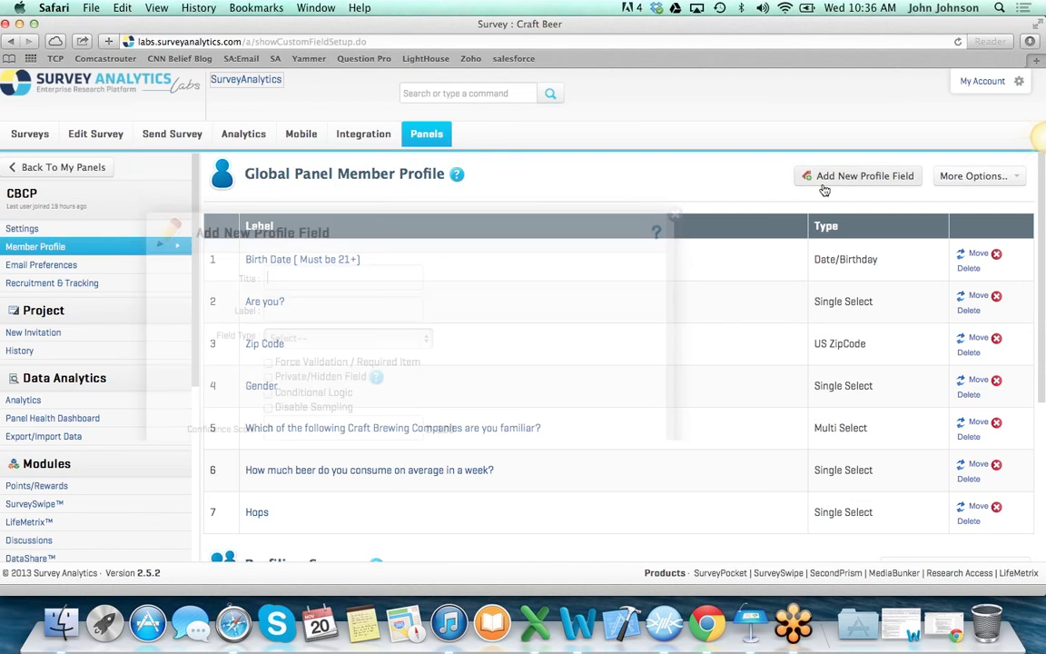
scroll(450, 298, "down", 2)
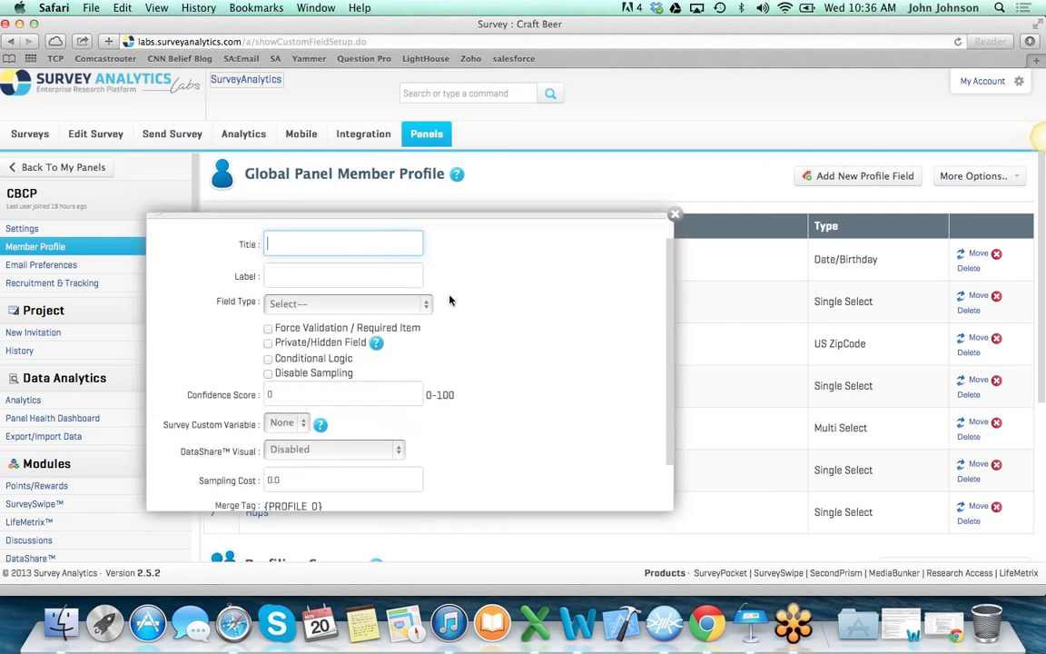
left_click(365, 309)
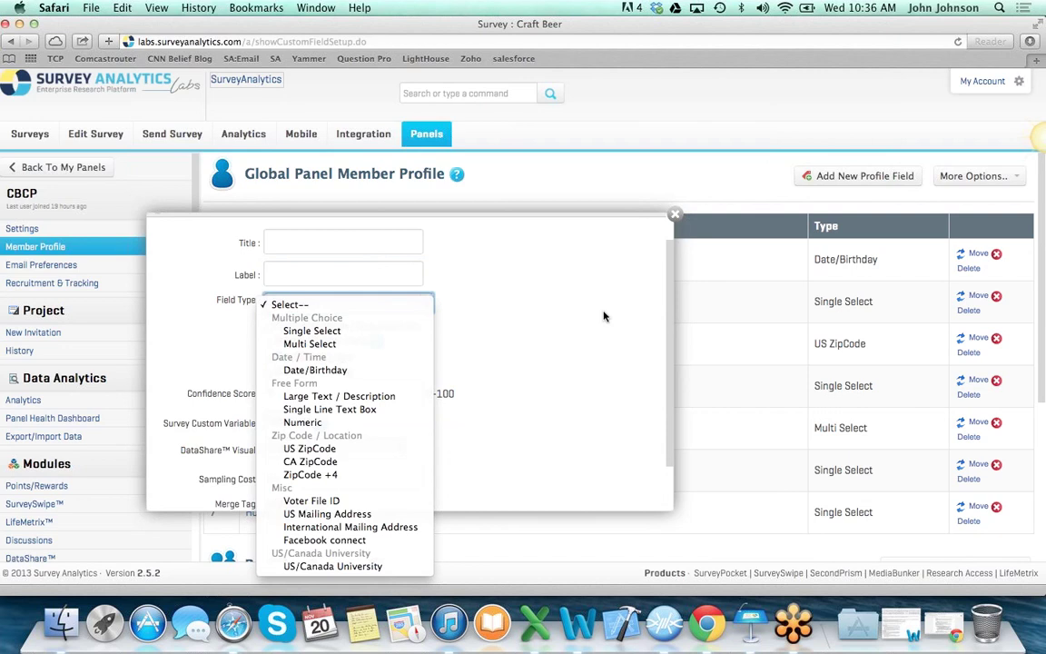
left_click(560, 397)
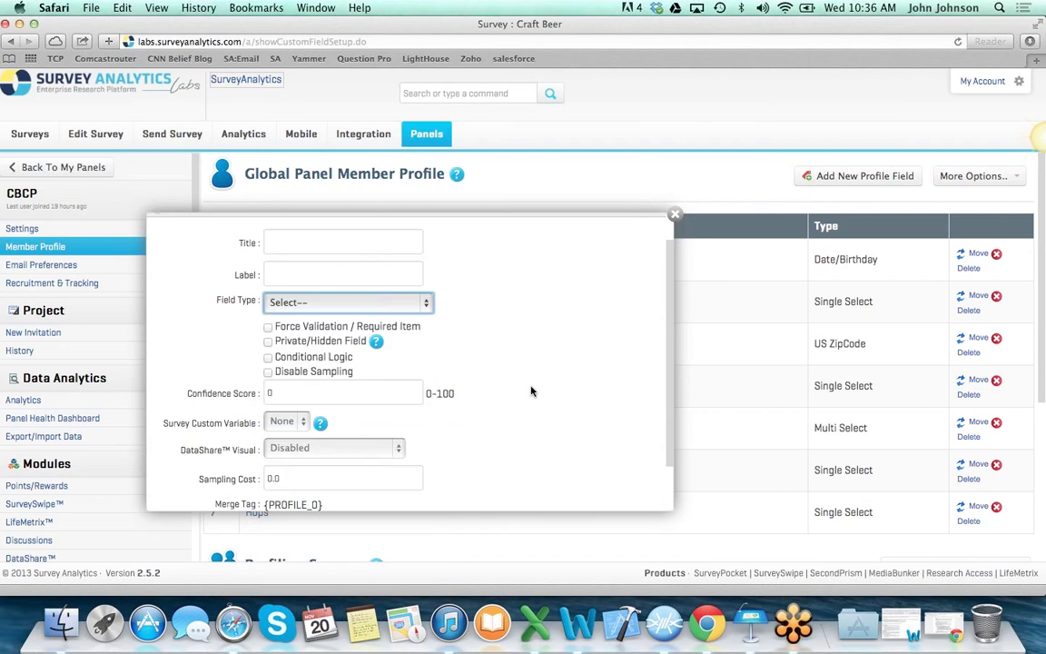
scroll(309, 364, "down", 2)
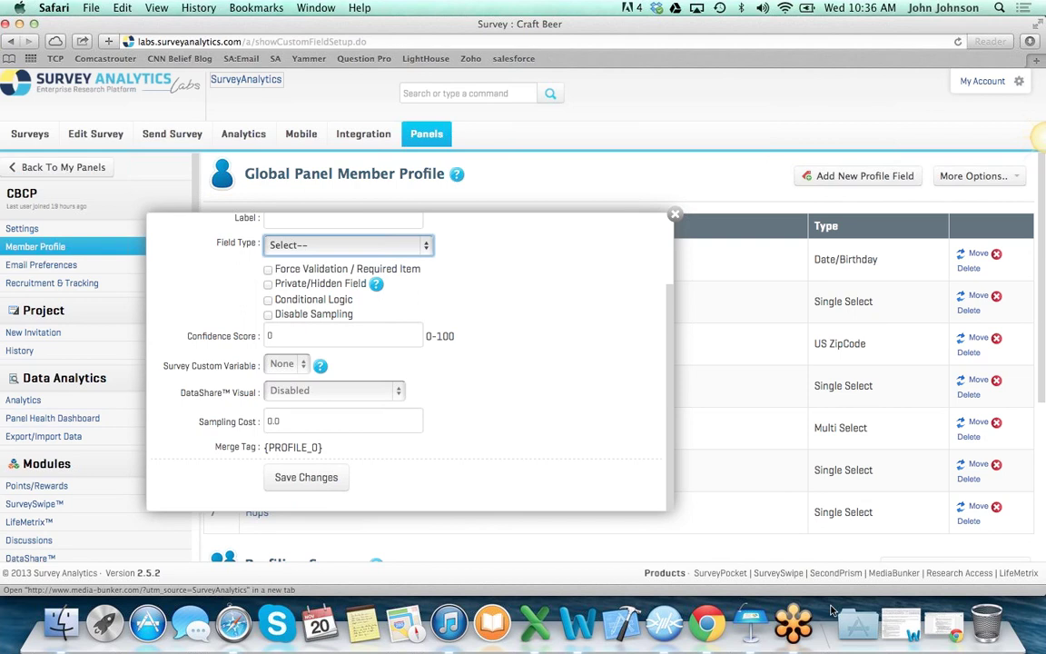
left_click(790, 626)
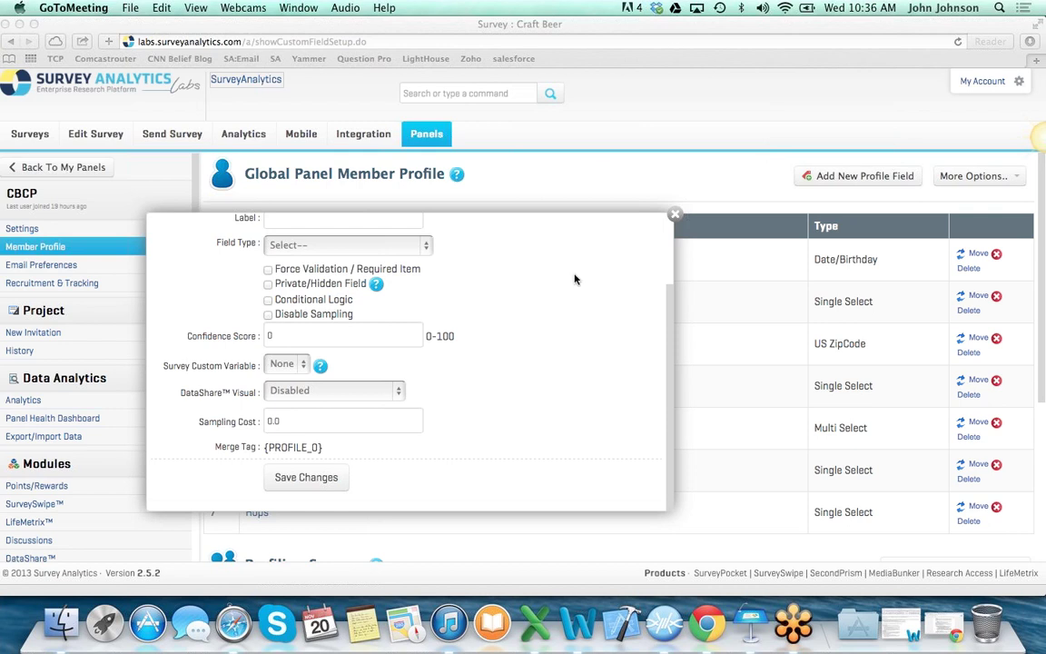
left_click(802, 62)
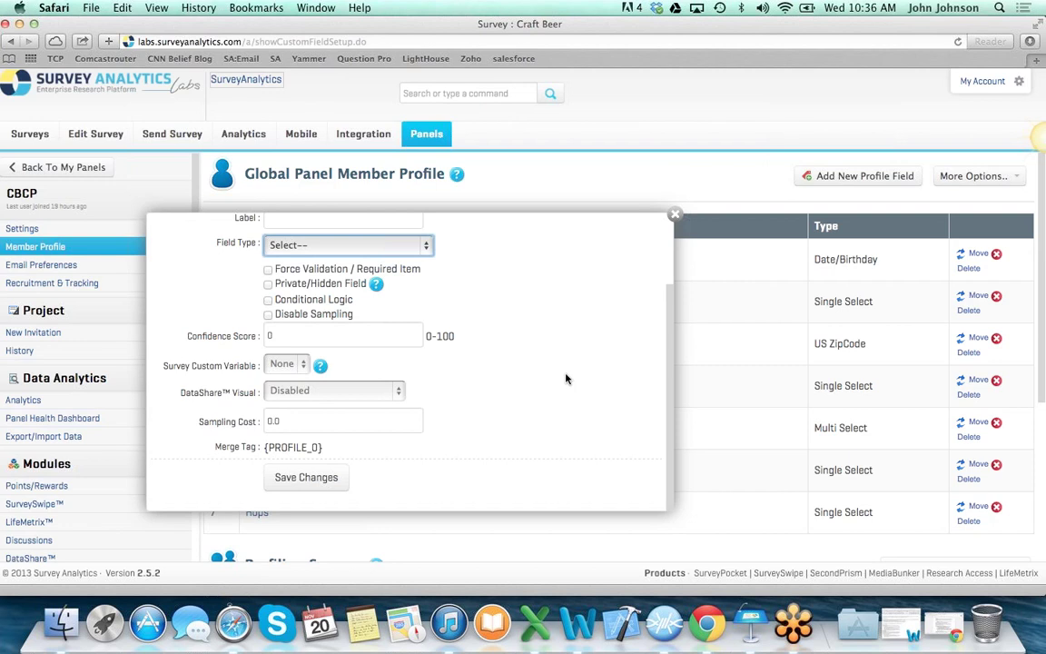
left_click(673, 212)
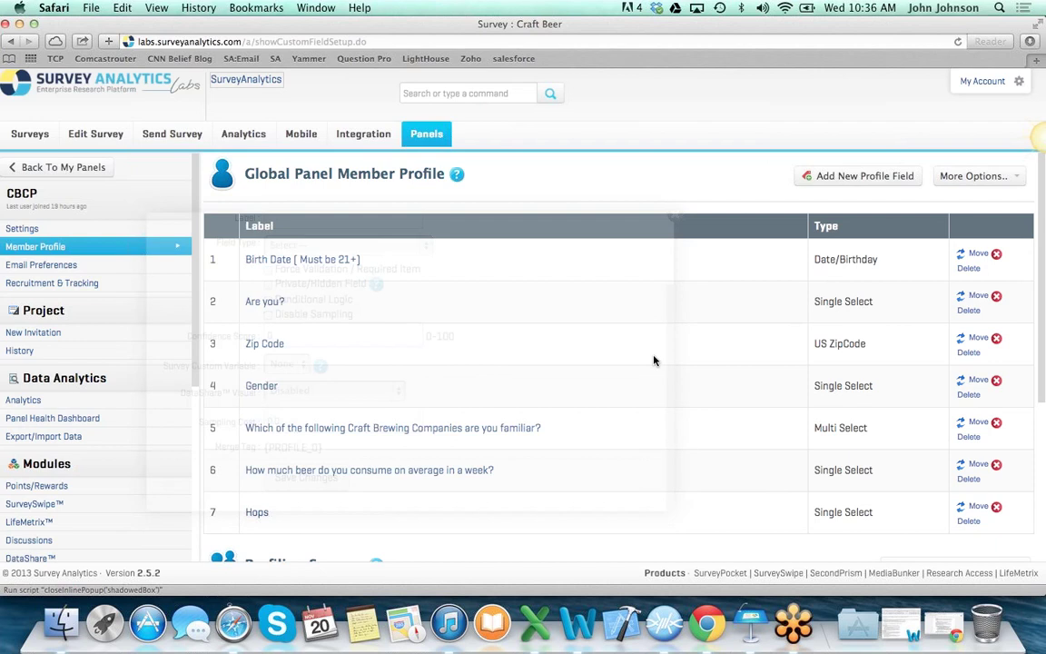
Step: Open the Hops profile field to review its question title, field type and answer options, and close it unchanged
scroll(653, 360, "down", 3)
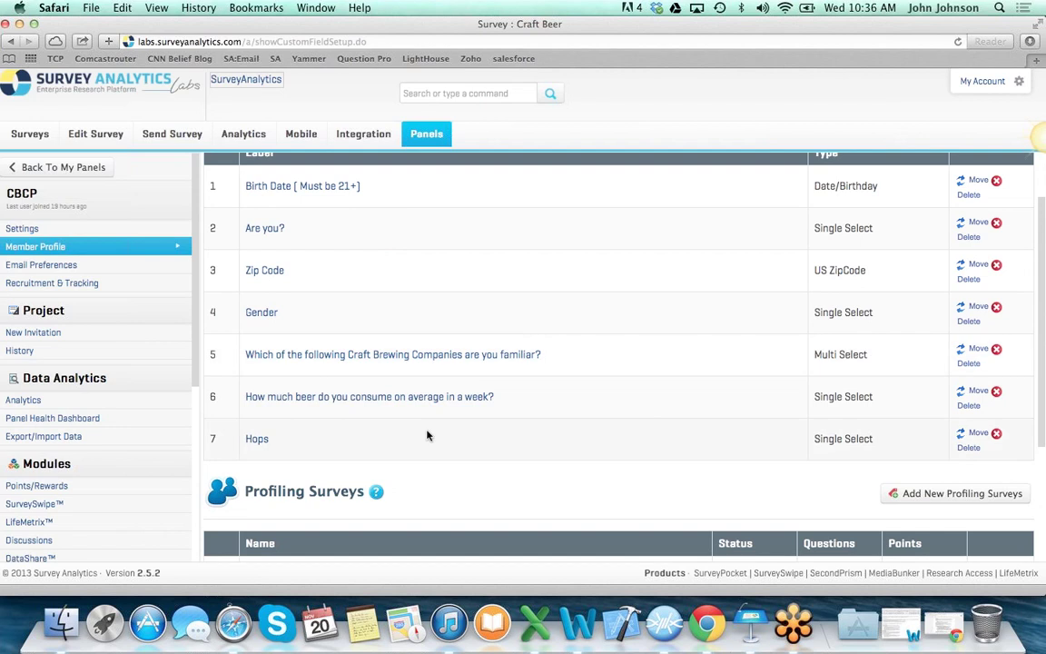
left_click(258, 439)
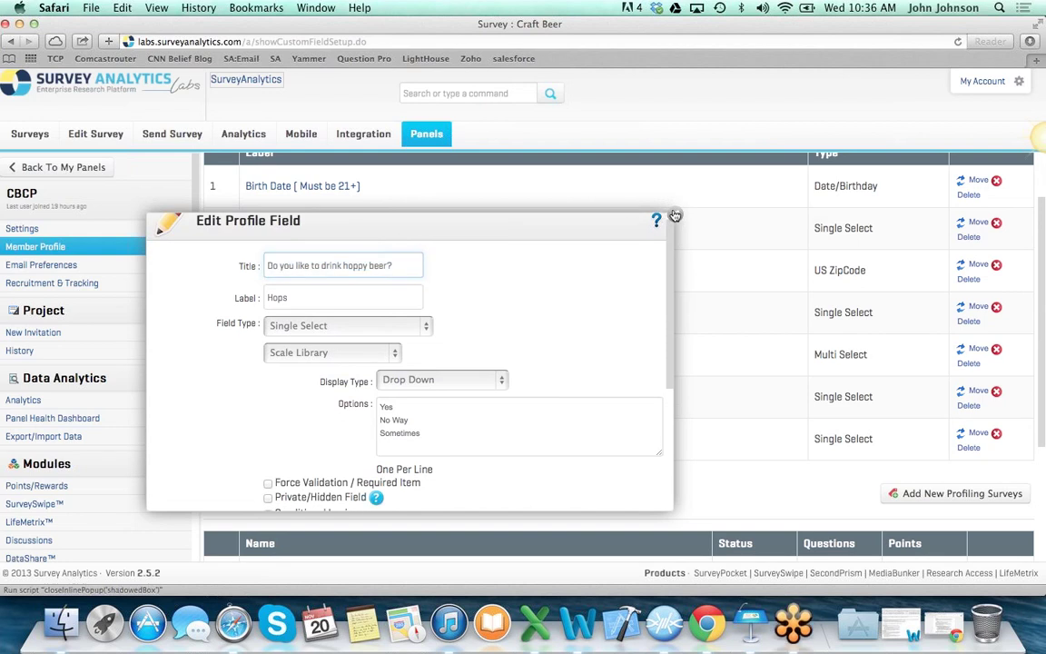
left_click(675, 214)
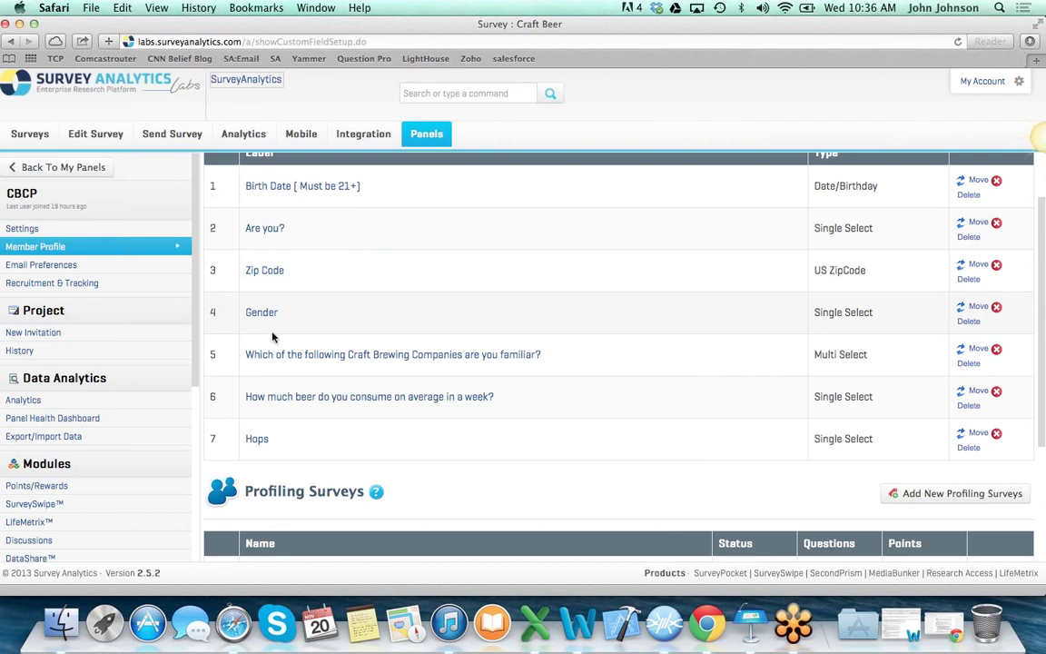
Step: Open the panel's points and rewards module and look through the reward inventory
left_click(58, 488)
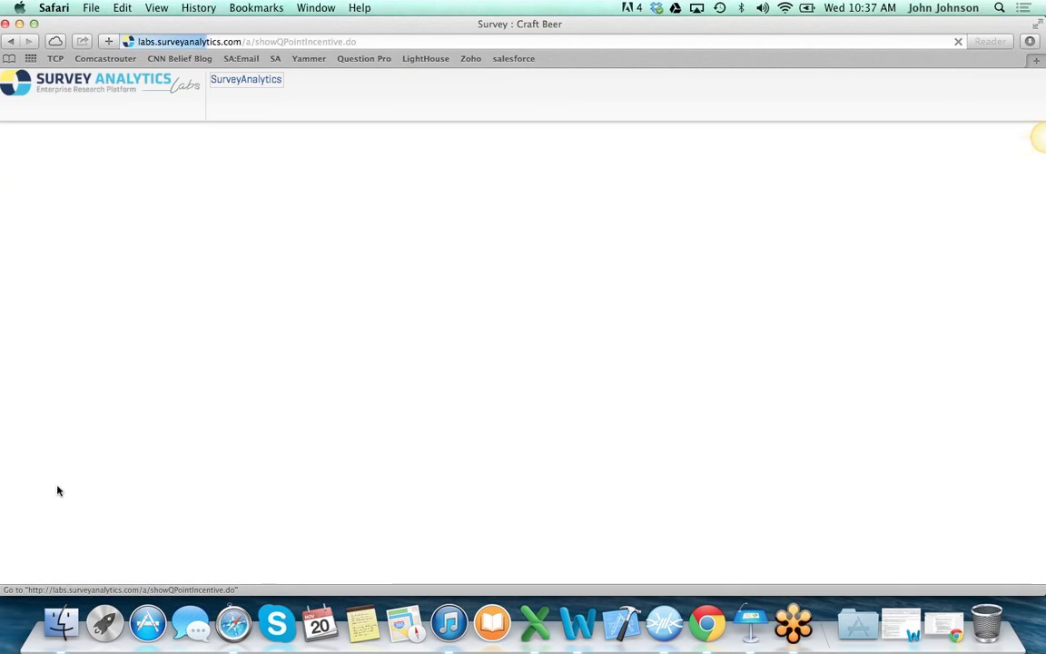
scroll(372, 457, "down", 5)
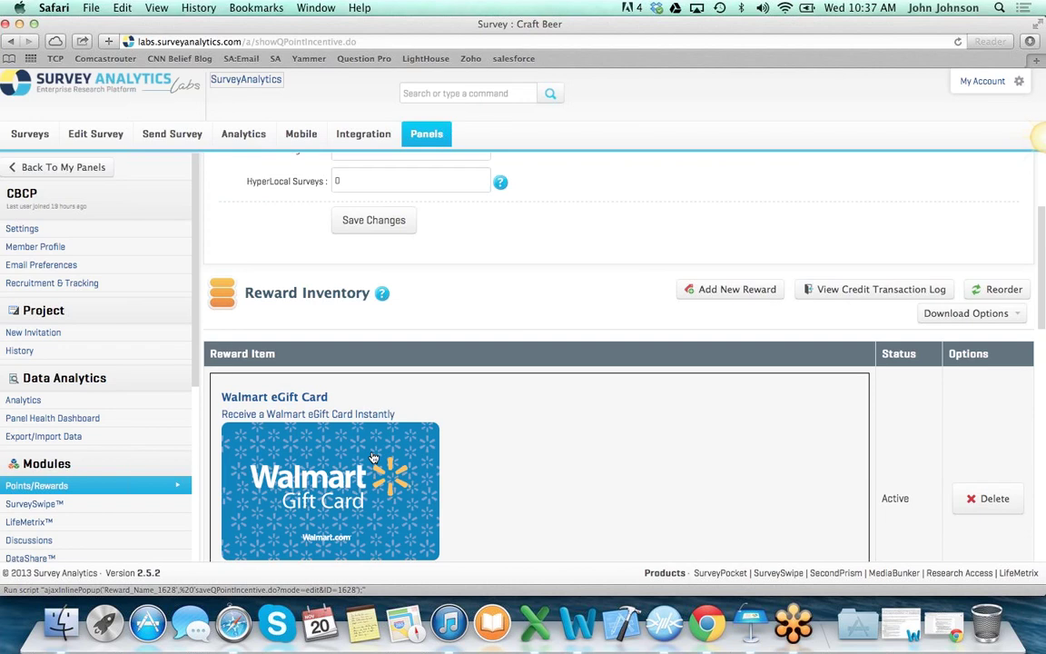
scroll(372, 457, "down", 1)
scroll(372, 456, "down", 3)
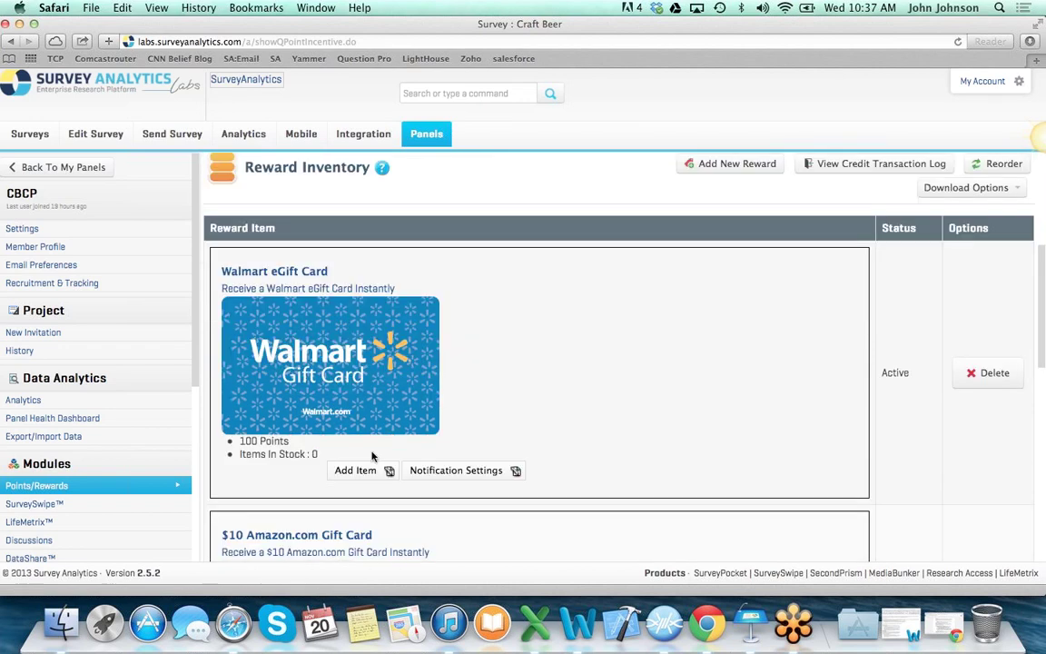
scroll(372, 457, "down", 3)
scroll(372, 457, "up", 7)
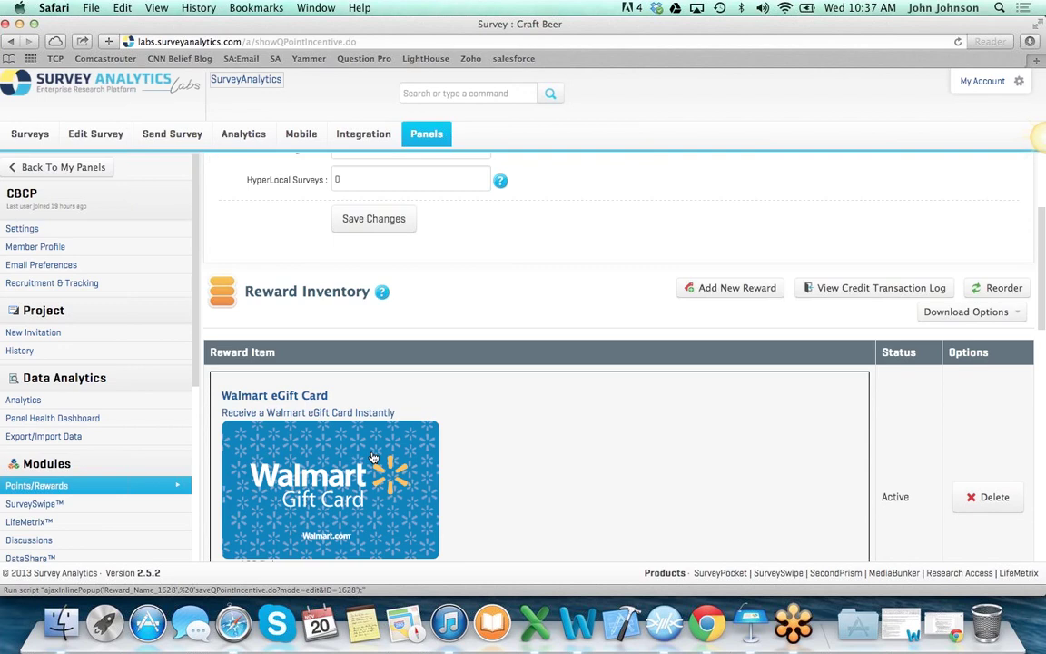
Step: Start a new redemption reward, review the available reward types, and close the form without saving
left_click(723, 294)
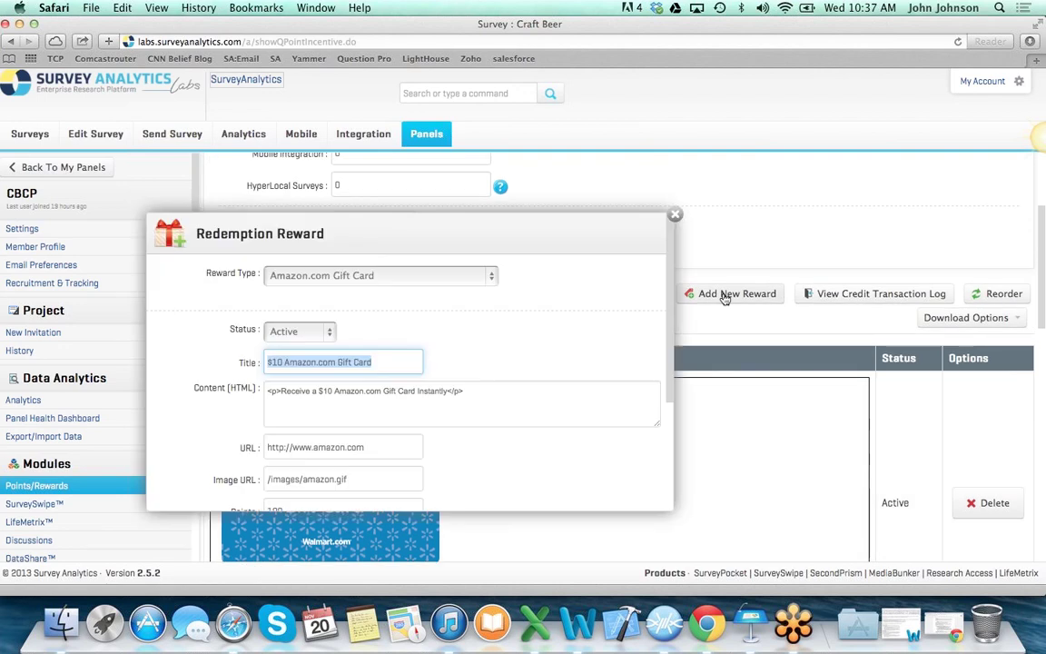
left_click(482, 282)
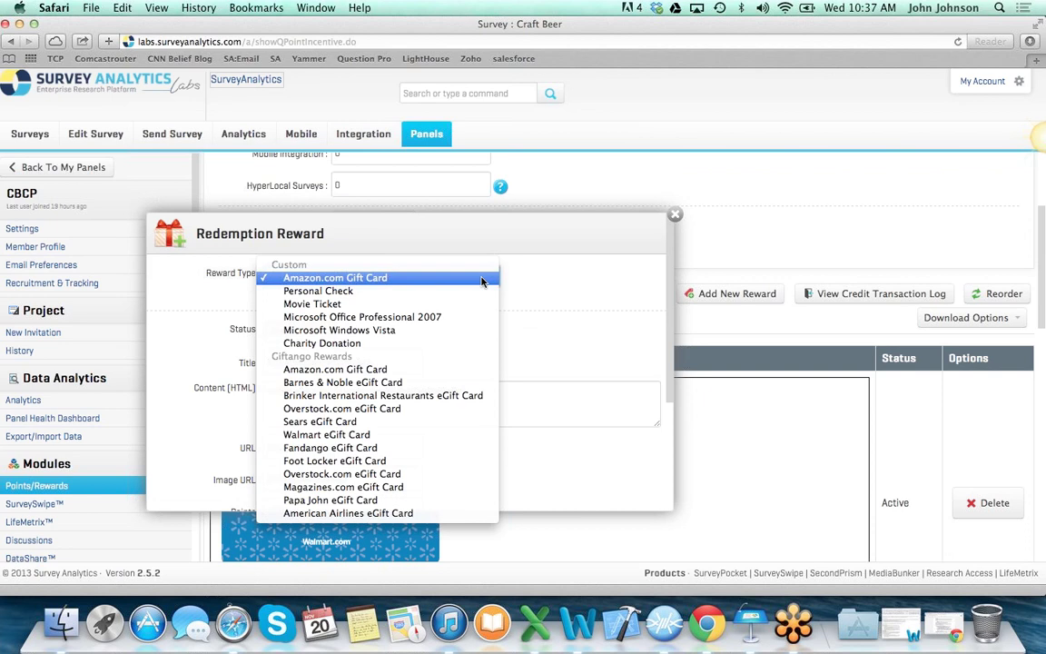
left_click(663, 283)
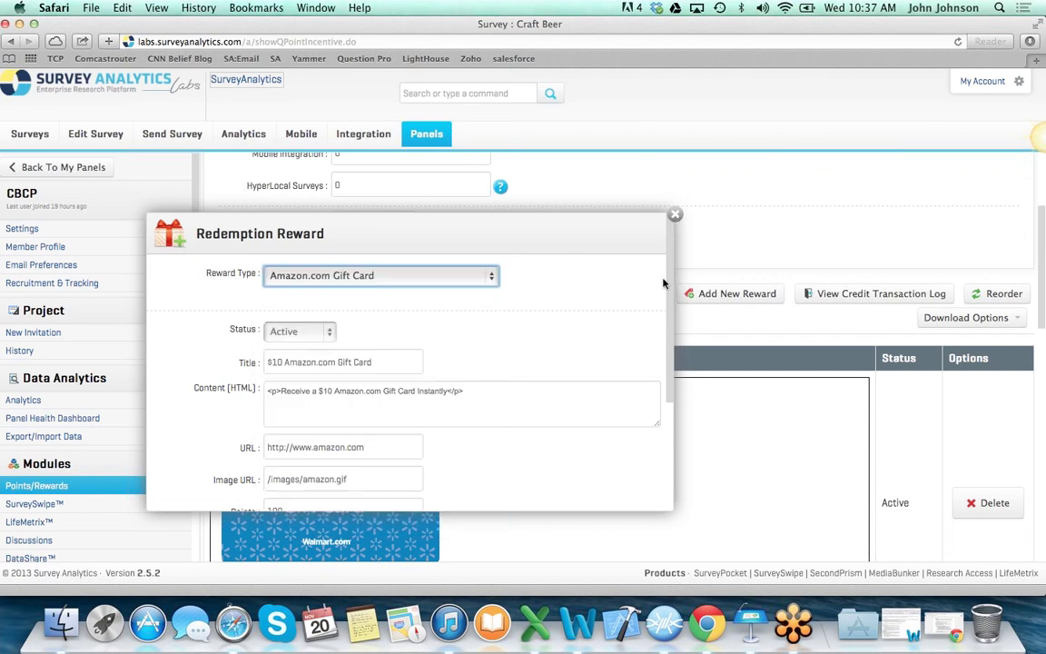
left_click(675, 215)
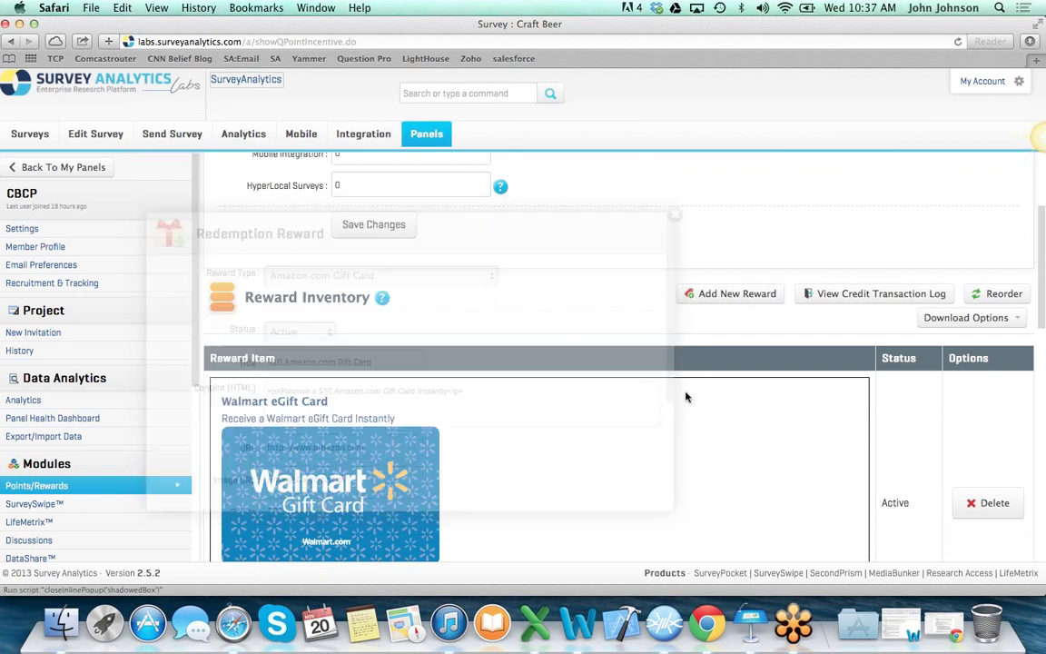
Step: Open the panel's data export/import page and examine the required and optional columns for bulk importing users
scroll(685, 396, "down", 3)
scroll(685, 397, "down", 1)
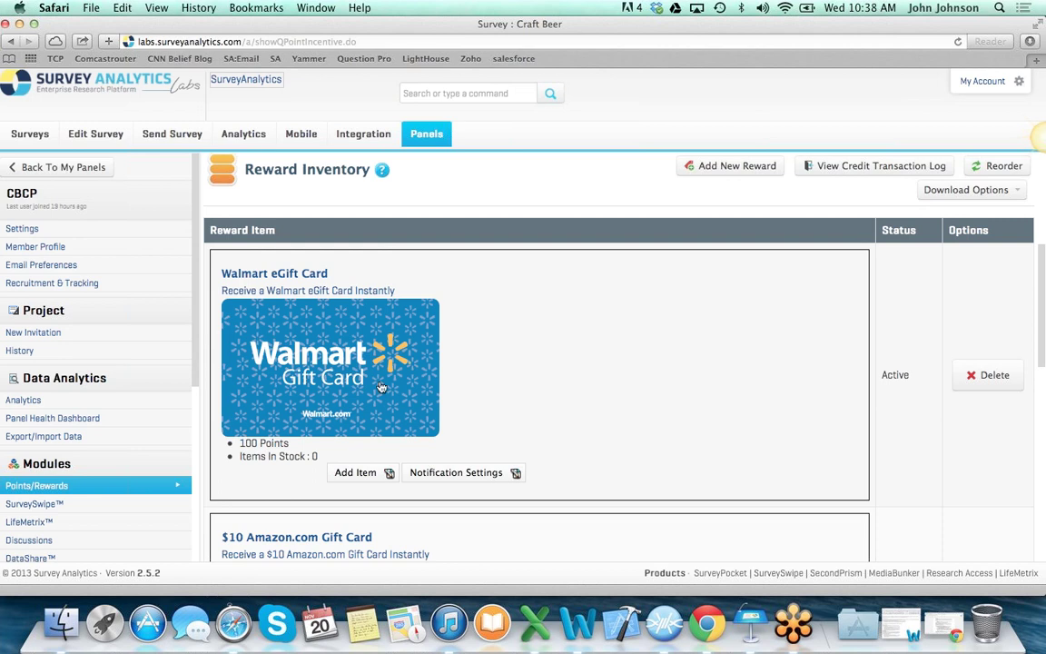
scroll(124, 400, "down", 3)
scroll(124, 401, "down", 3)
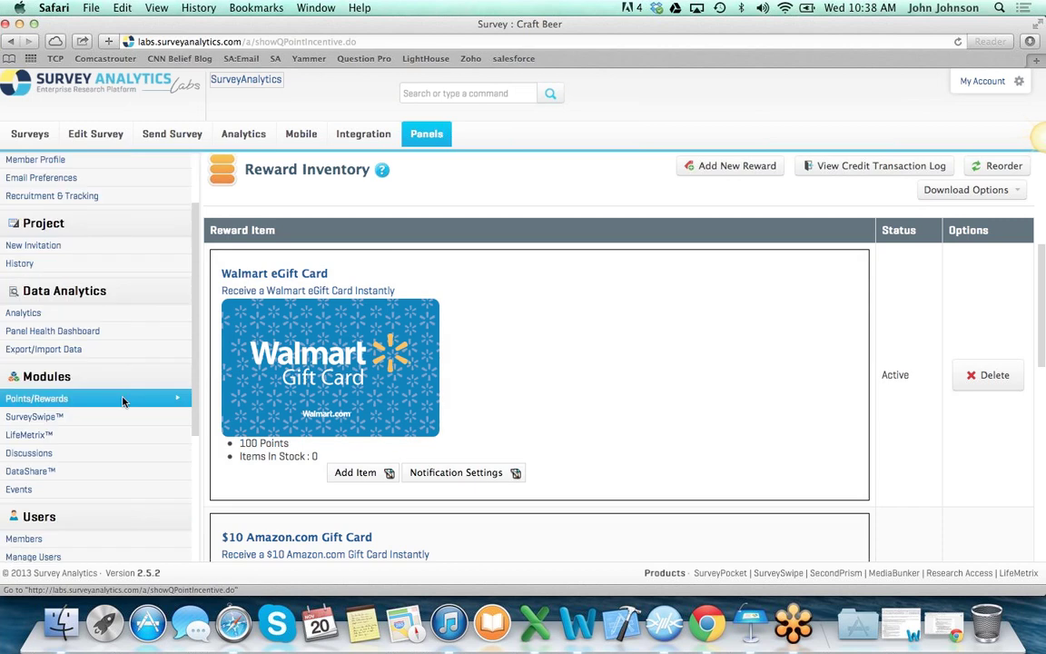
scroll(124, 403, "up", 1)
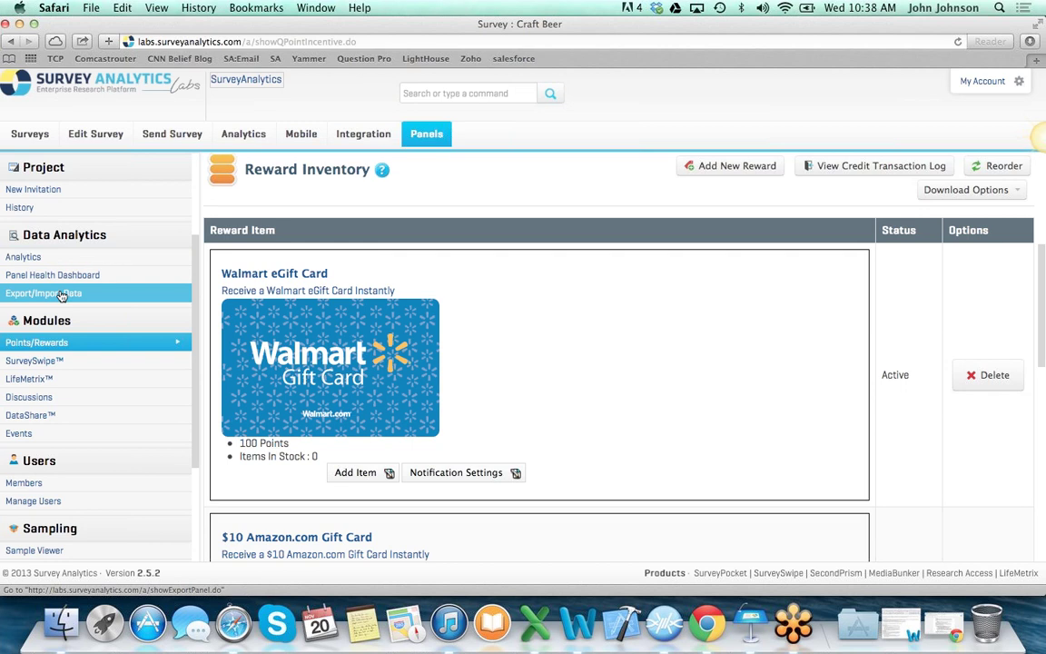
left_click(61, 296)
scroll(514, 411, "down", 5)
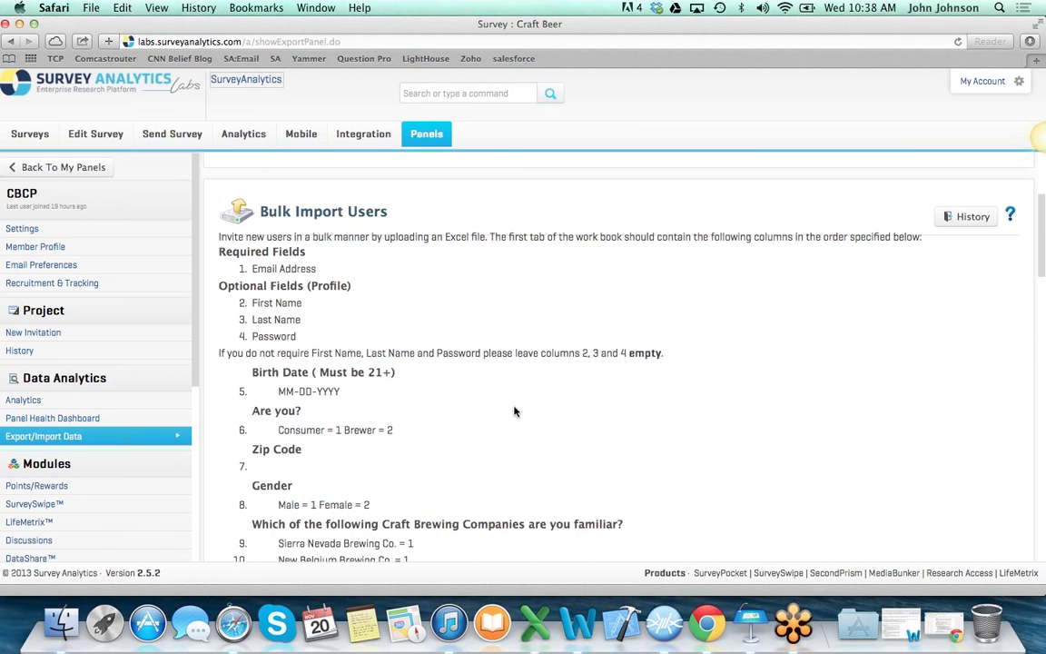
scroll(514, 411, "down", 3)
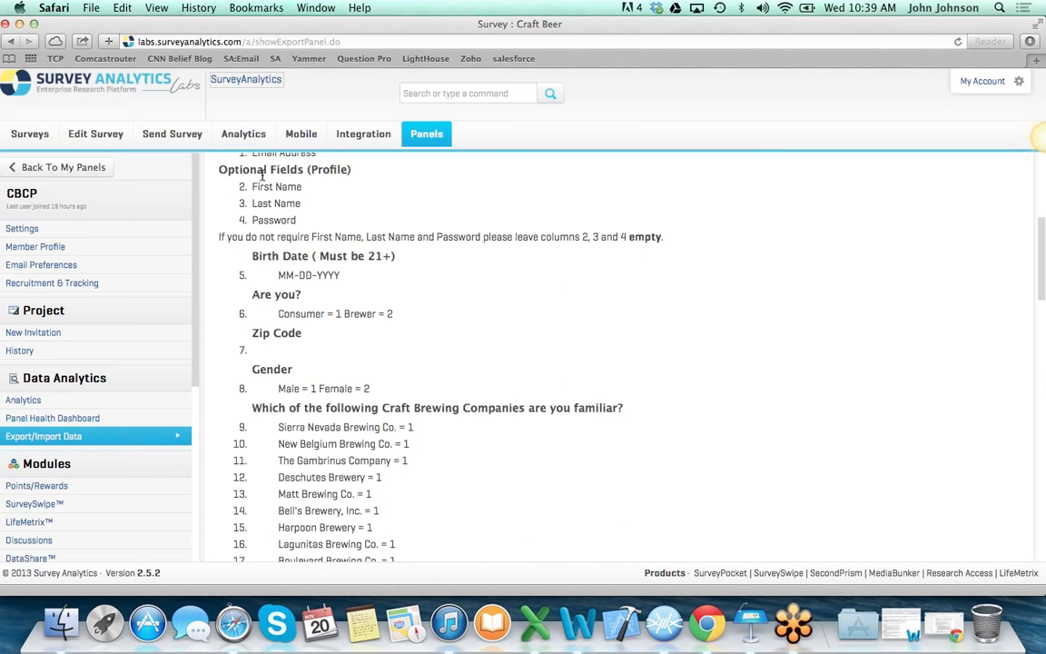
Step: Open the Craft Beer survey's analytics dashboard and look through its response statistics and charts
left_click(255, 139)
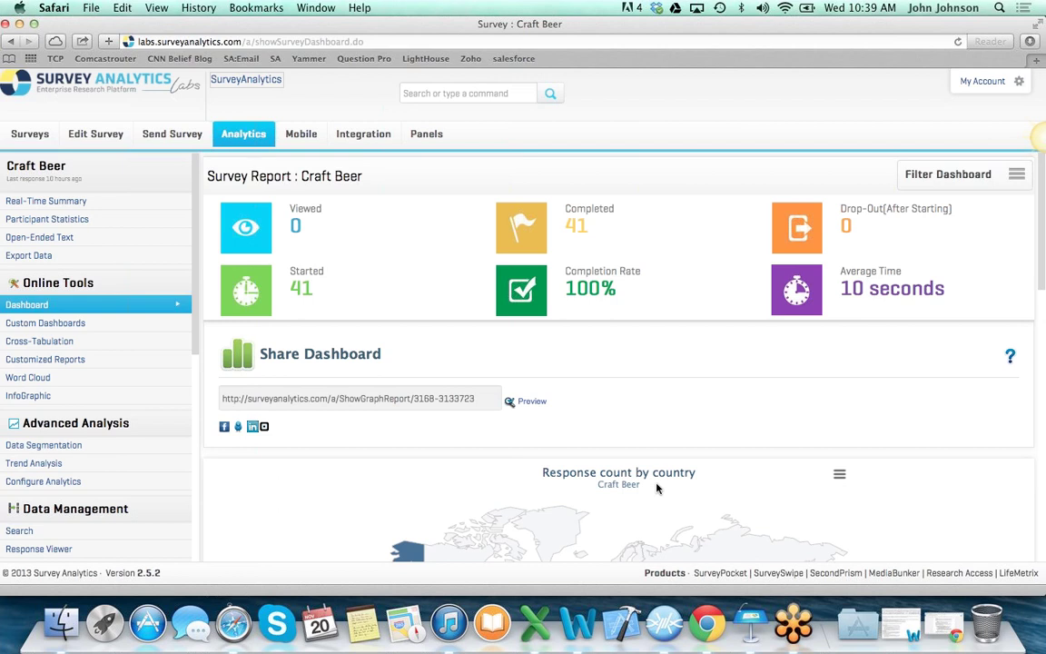
scroll(657, 488, "down", 10)
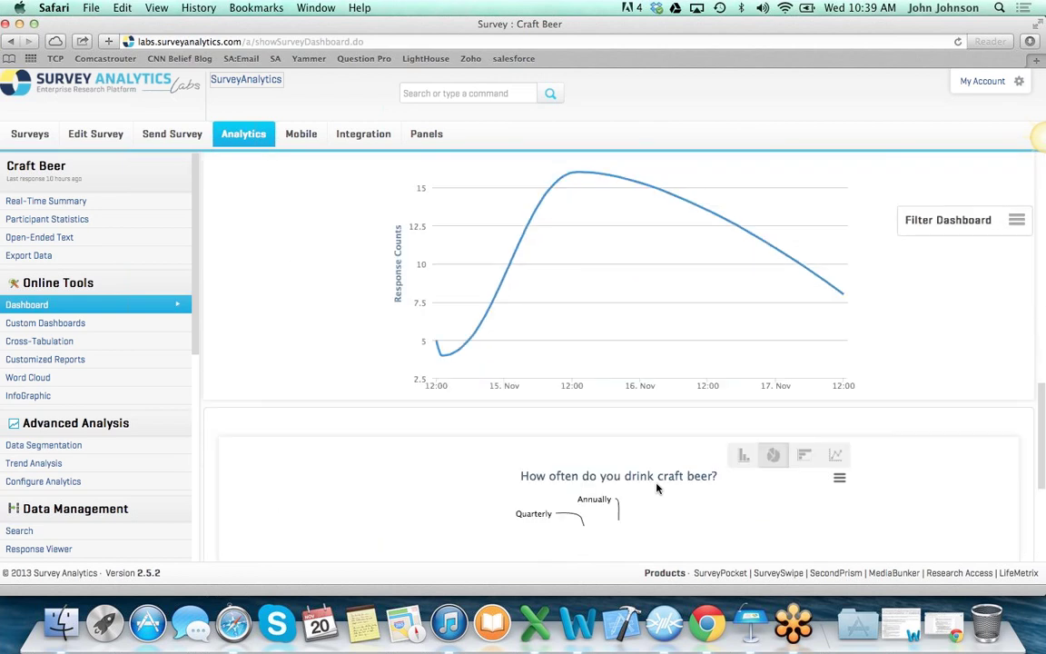
scroll(658, 488, "down", 1)
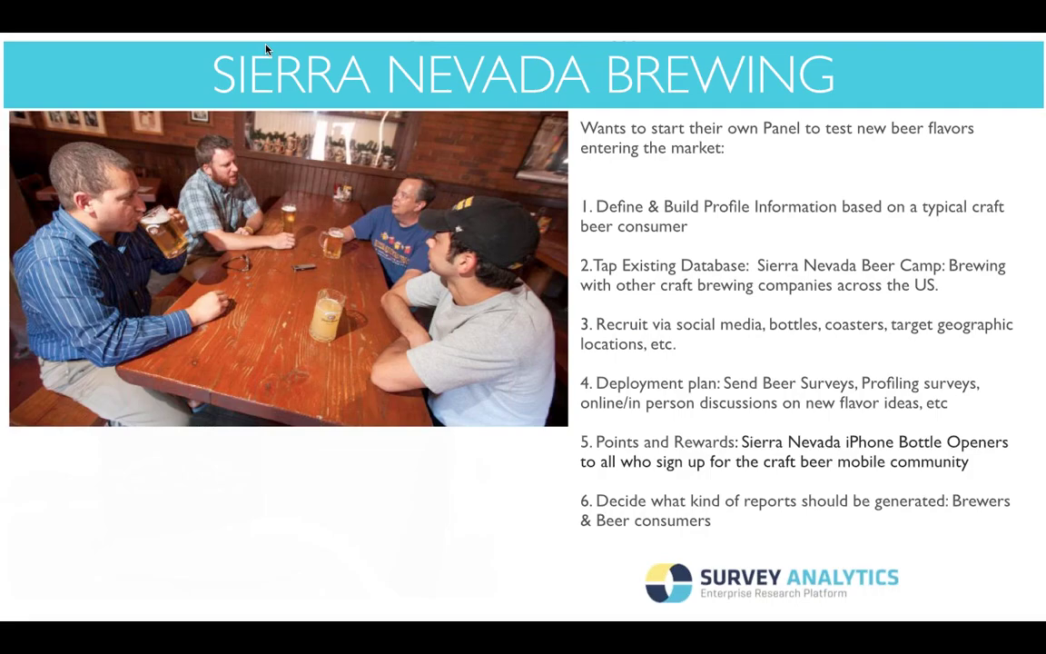